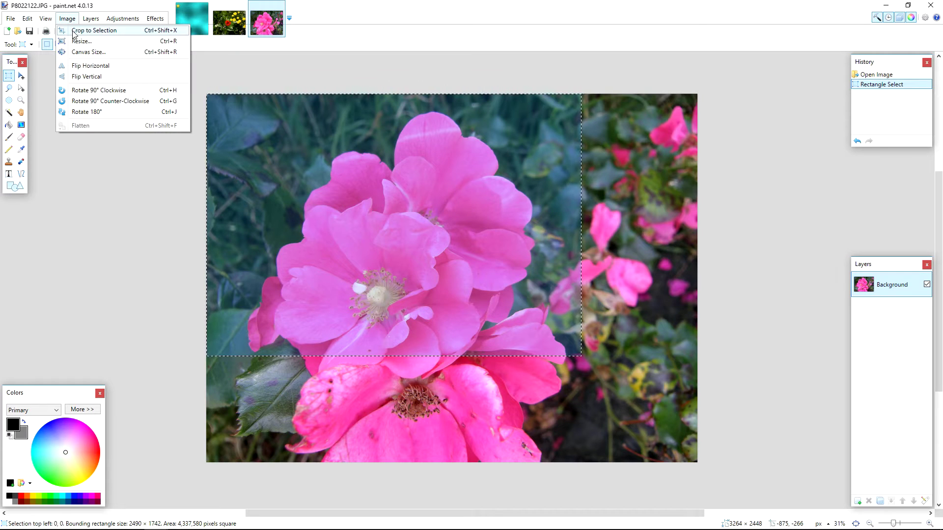
Crop the photo to the rectangular selection and select the pink flowers with the Magic Wand at a higher tolerance.
click(94, 30)
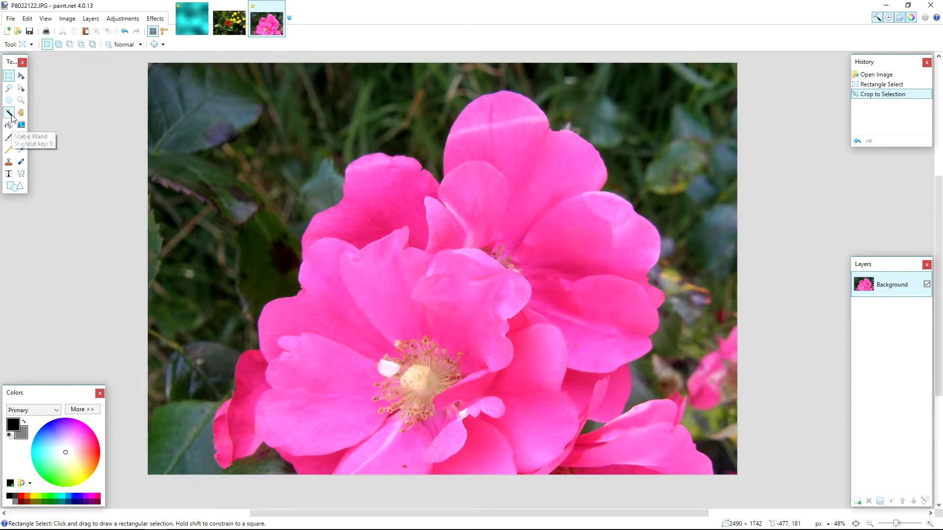
click(8, 112)
scroll(293, 226, down, 1)
click(359, 129)
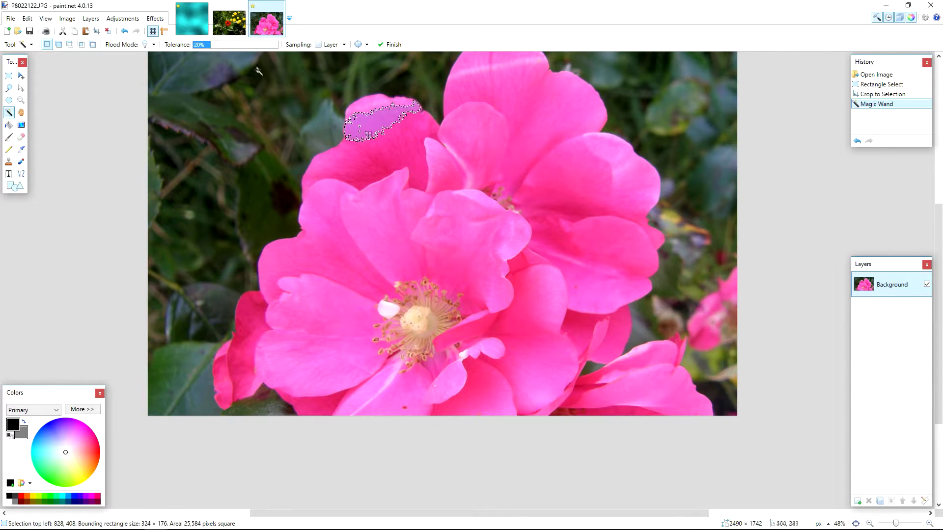
click(240, 45)
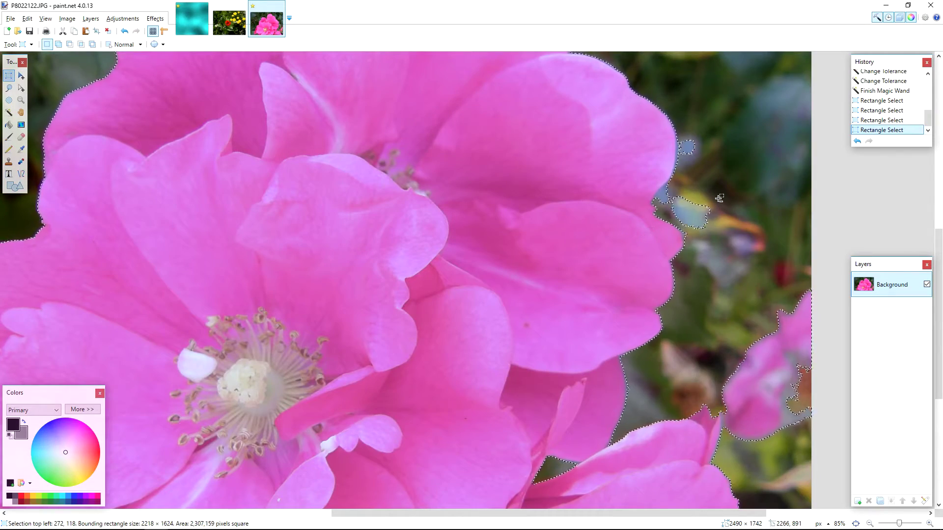
Remove the stray background patches beside the right-hand petals from the selection with Rectangle Select.
drag(708, 197, 681, 224)
scroll(622, 232, up, 4)
drag(623, 236, 622, 237)
drag(606, 183, 607, 183)
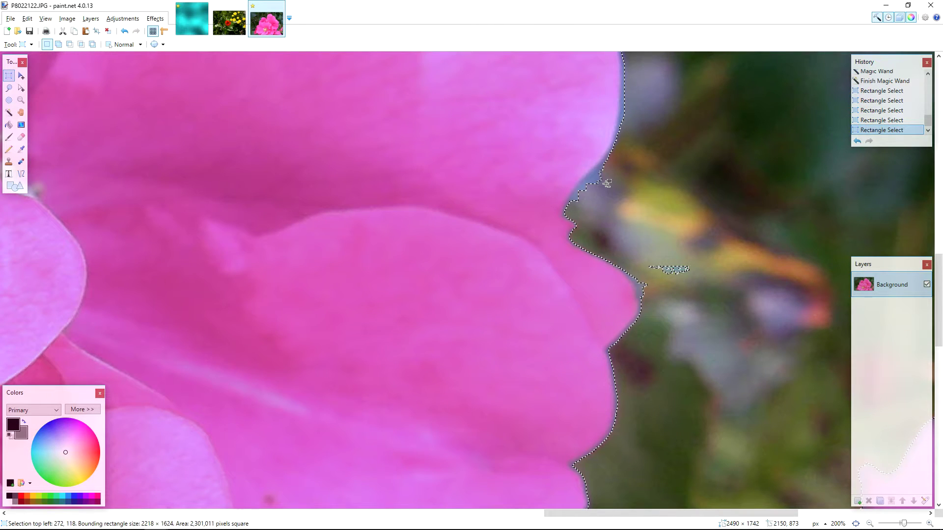
Refine the selection edge along the right-hand petals with Lasso Select and exclude the separate small flower at the photo's right edge.
click(9, 89)
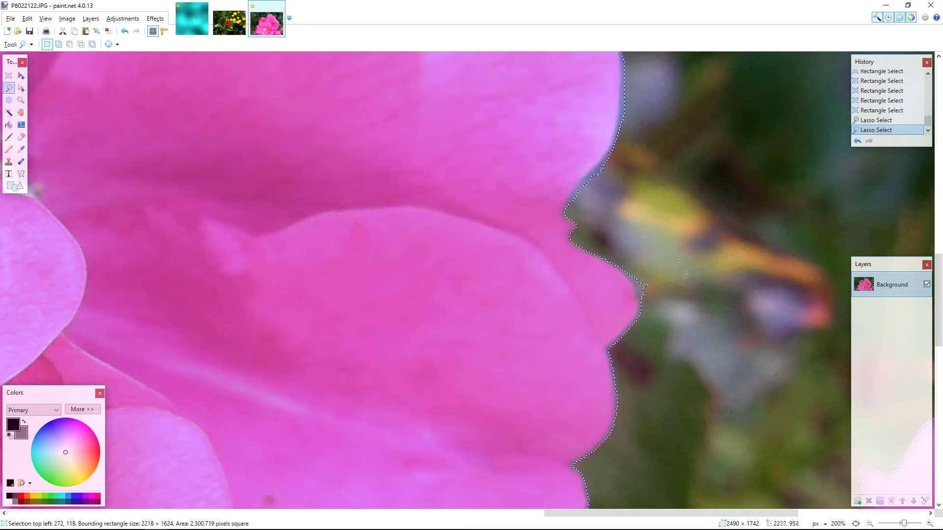
scroll(640, 310, down, 2)
scroll(633, 297, up, 3)
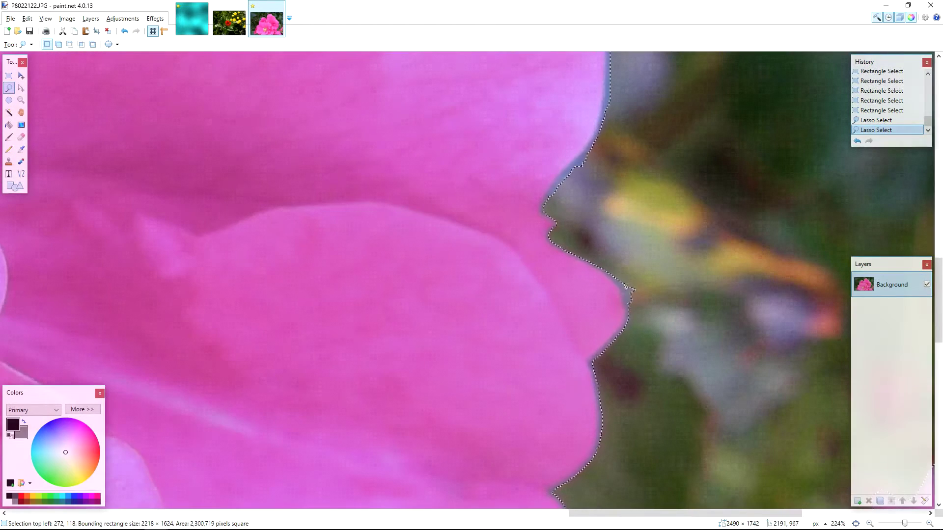
scroll(678, 300, down, 5)
mouse_move(623, 98)
mouse_down()
mouse_move(592, 84)
mouse_move(540, 148)
mouse_move(521, 265)
mouse_move(789, 353)
mouse_move(723, 286)
mouse_up()
scroll(721, 285, down, 4)
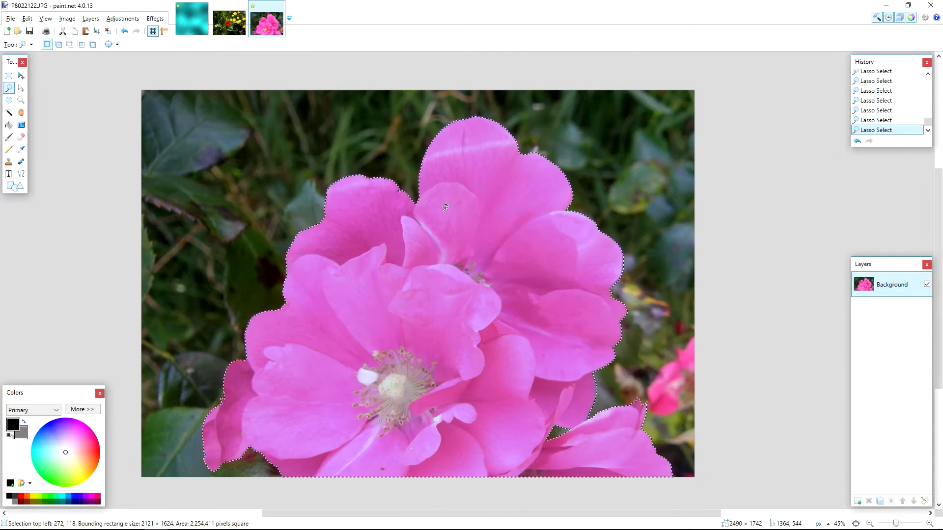
Crop the image to the pink flower selection and select the whole cutout for copying.
click(67, 19)
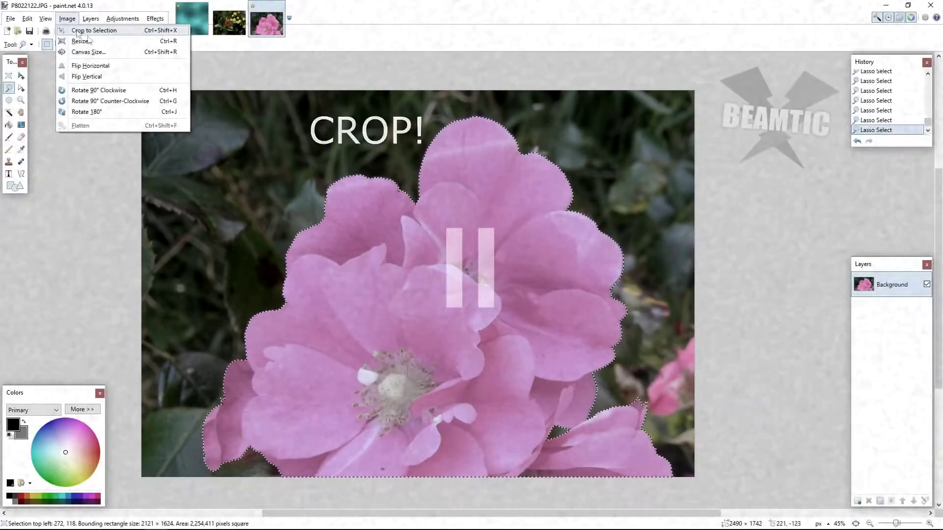
click(93, 31)
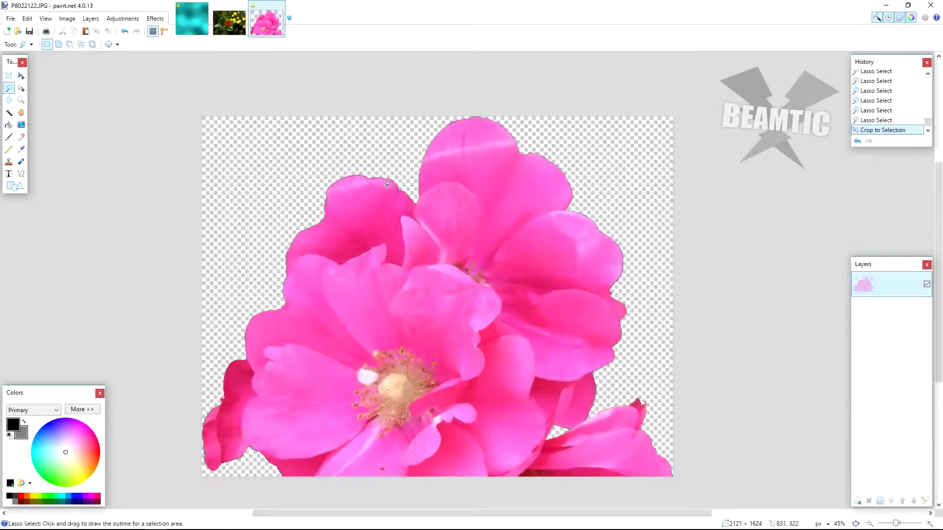
key(ctrl+a)
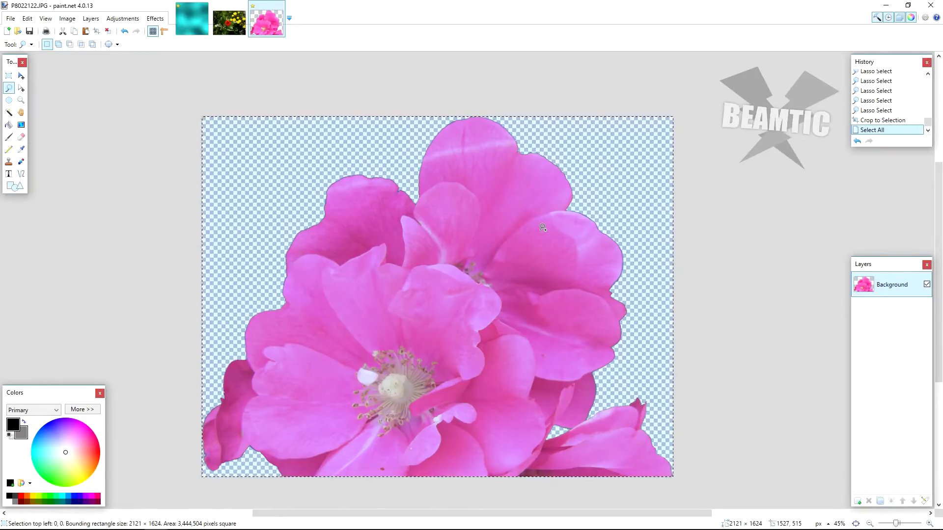
Add a new layer to the teal background image and paste the pink flower cutout, keeping the canvas size.
click(191, 22)
click(91, 18)
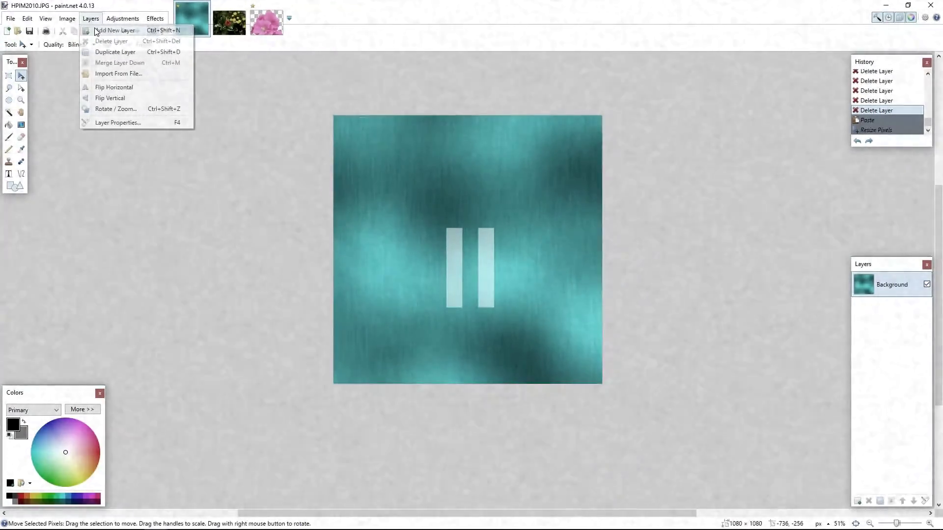
click(96, 31)
key(ctrl+v)
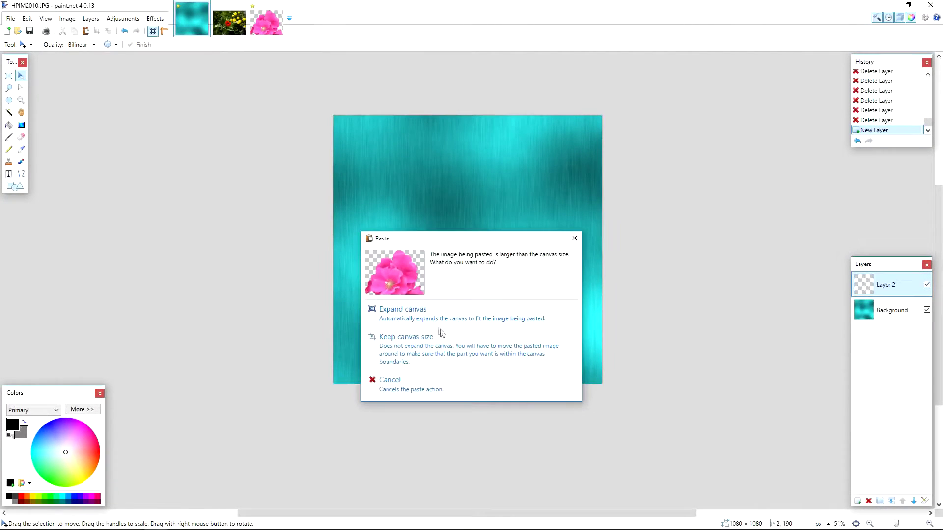
click(407, 336)
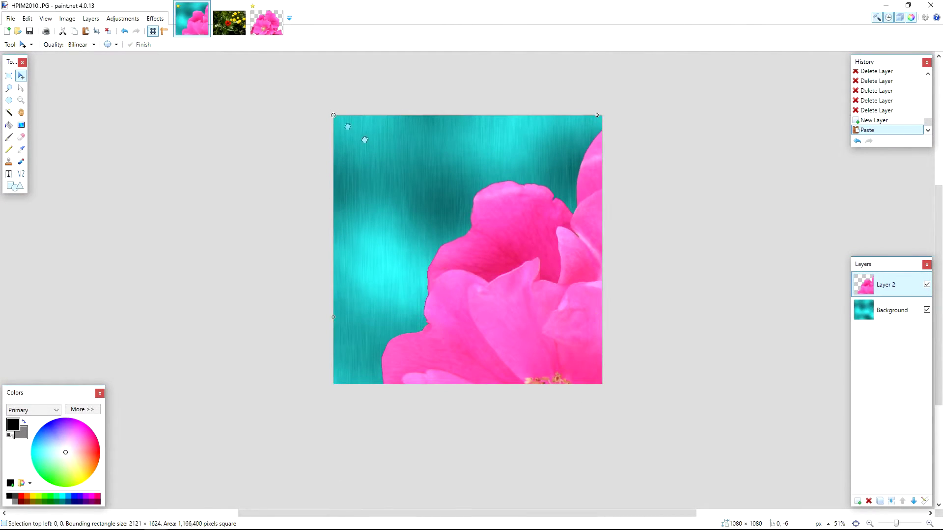
Scale the pasted pink flowers down to about 713 × 546 px, place them in the canvas's lower-left corner, and deselect.
drag(364, 140, 569, 271)
drag(664, 378, 397, 225)
drag(331, 167, 416, 231)
drag(510, 330, 435, 351)
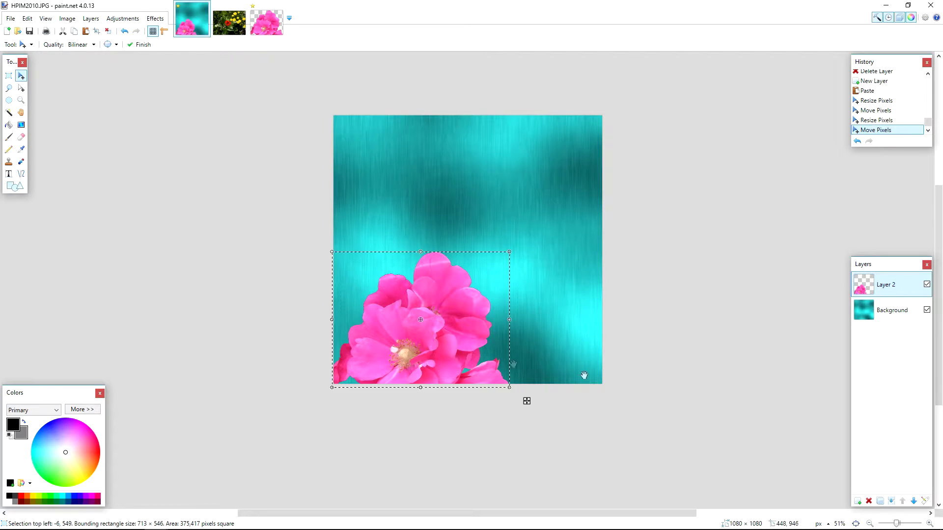
key(ctrl+d)
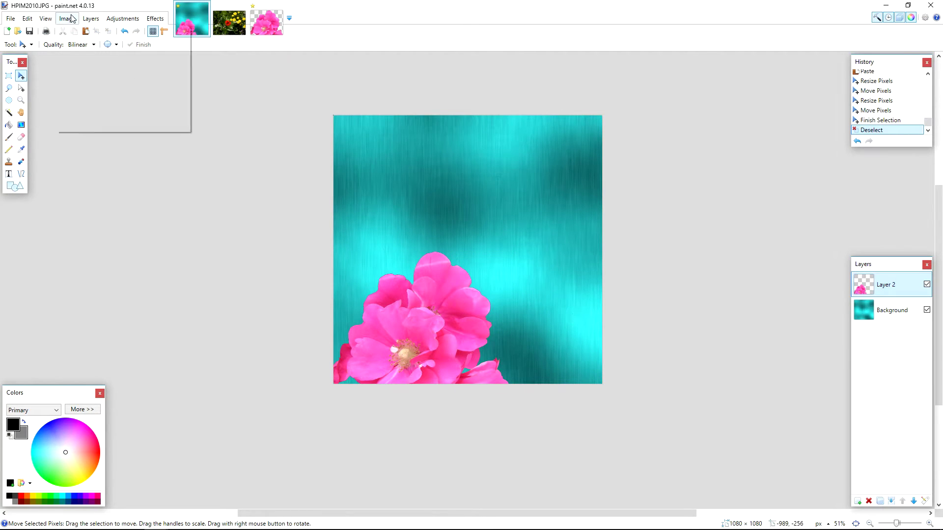
Add another new layer to the teal image and close the pink flower image without saving its changes.
click(90, 18)
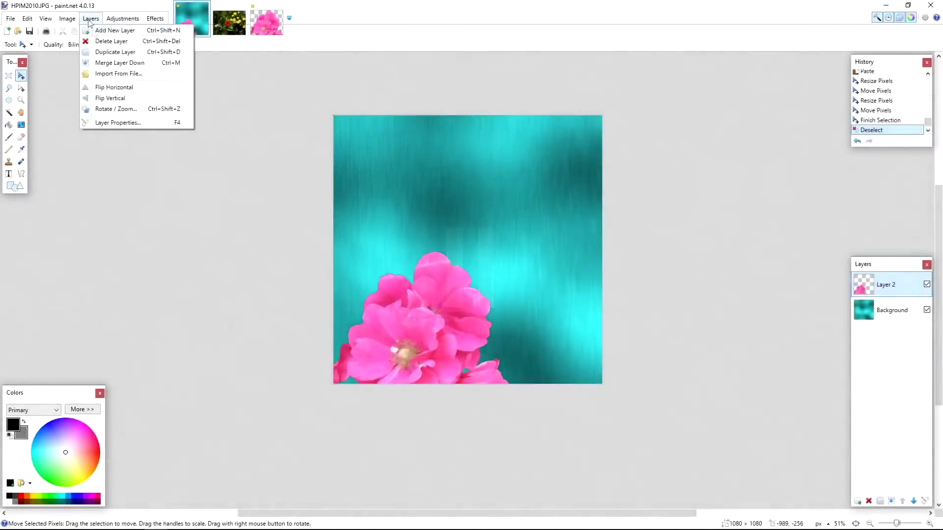
click(95, 31)
click(263, 28)
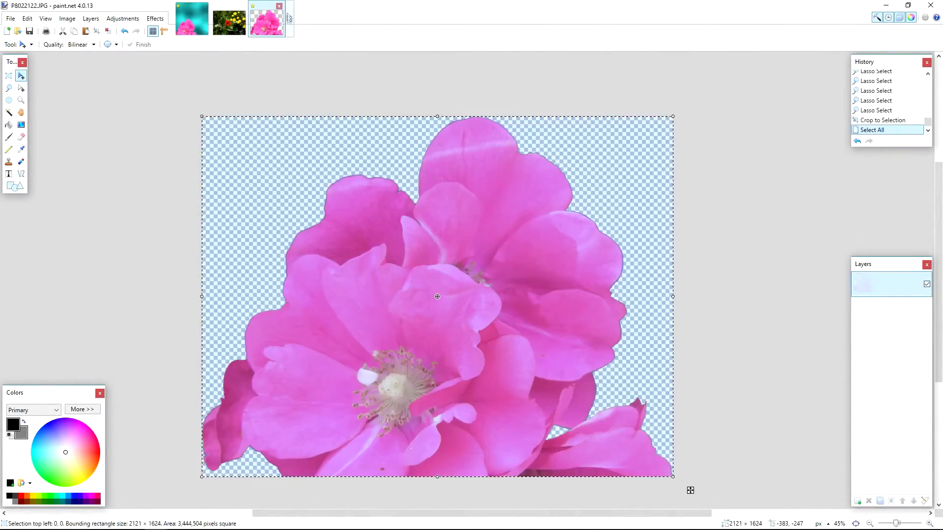
key(ctrl+w)
click(445, 333)
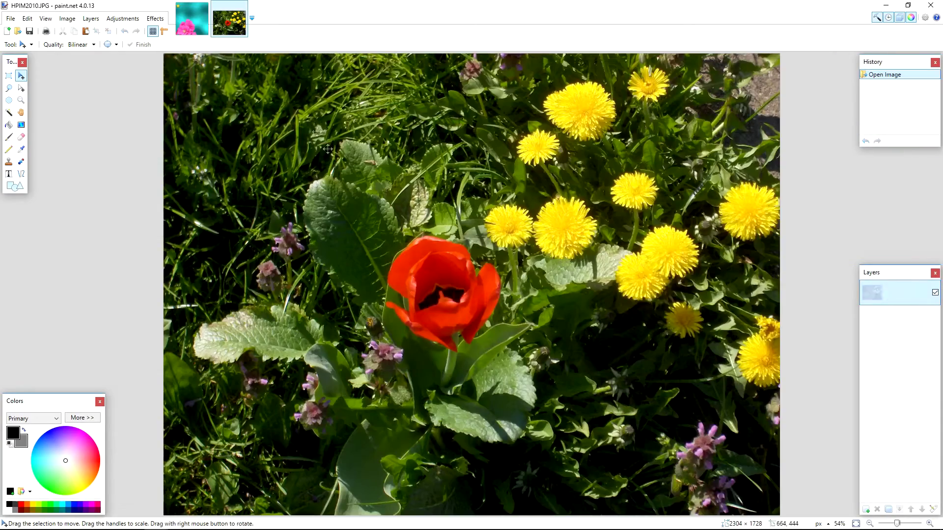
Select the red tulip with the Magic Wand at 50% tolerance and add its dark centre to the selection.
scroll(442, 290, up, 1)
click(9, 112)
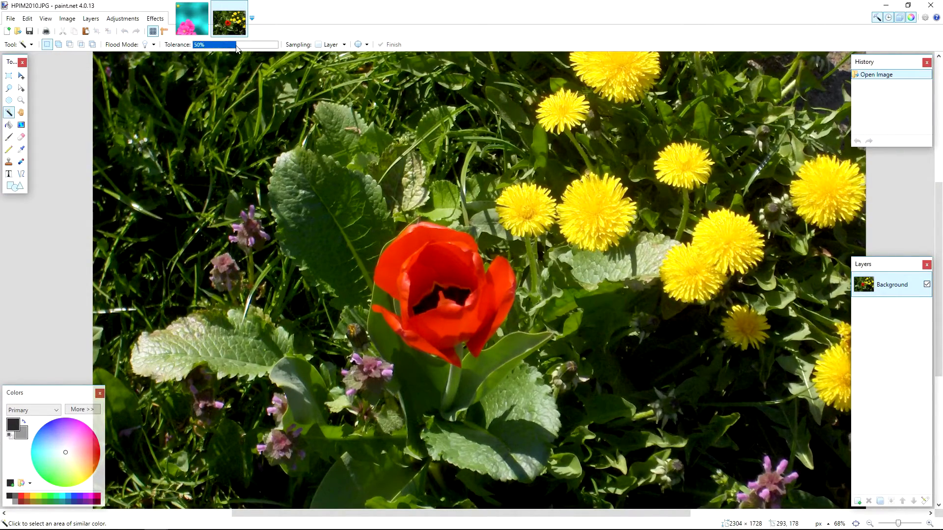
click(404, 255)
scroll(437, 314, up, 2)
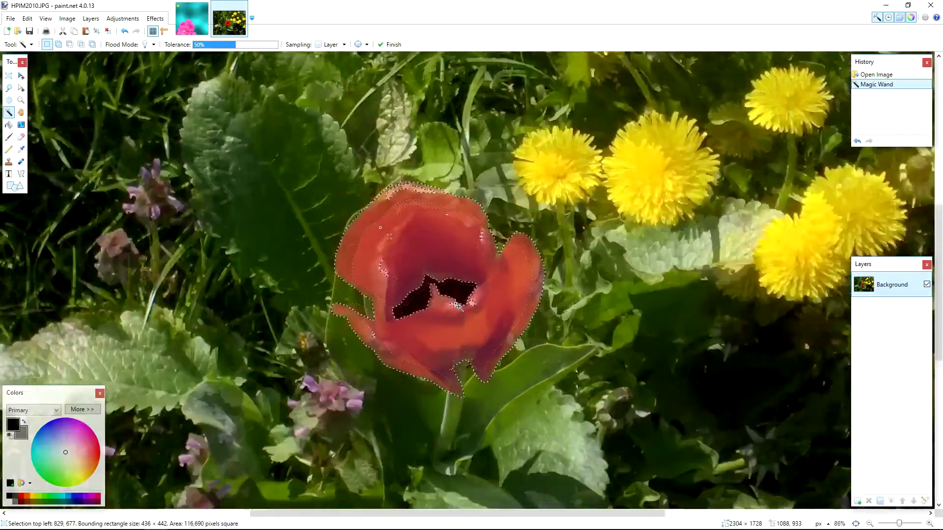
ctrl+click(413, 301)
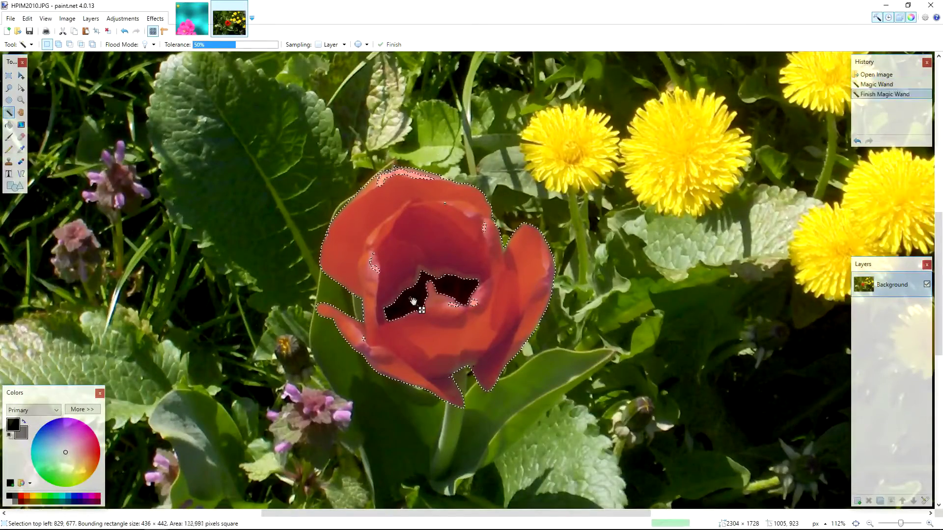
Add the small unselected specks inside the tulip's petals to the selection with Rectangle Select.
key(s)
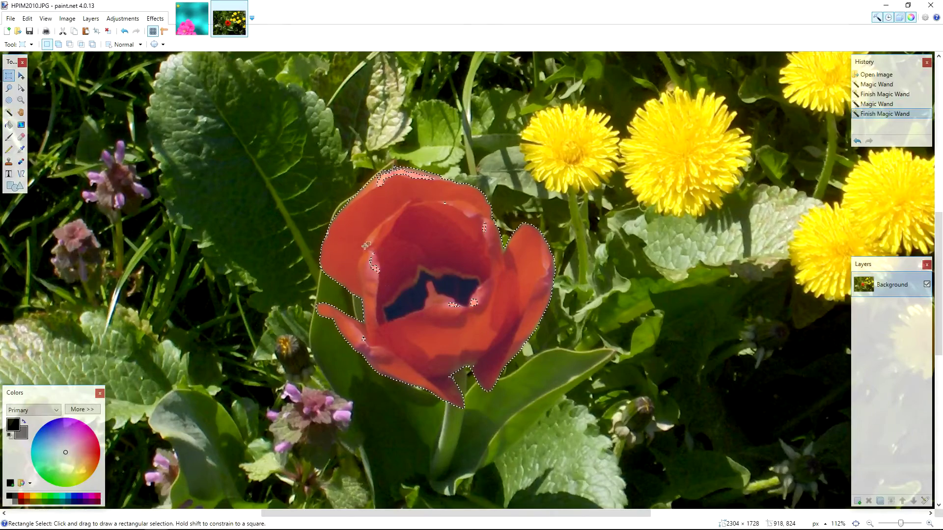
ctrl+click(391, 279)
ctrl+click(421, 285)
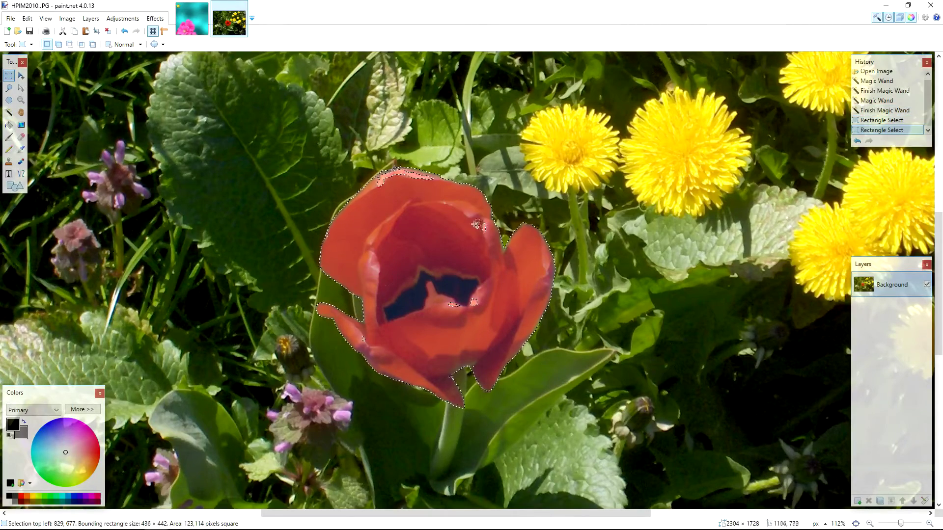
ctrl+click(451, 290)
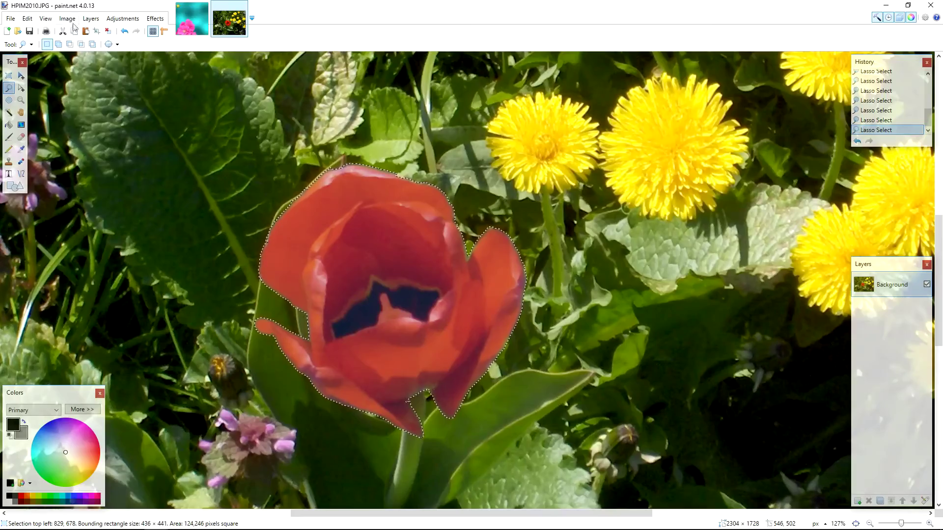
Crop the image to the tulip selection and select the entire cutout for copying.
click(67, 18)
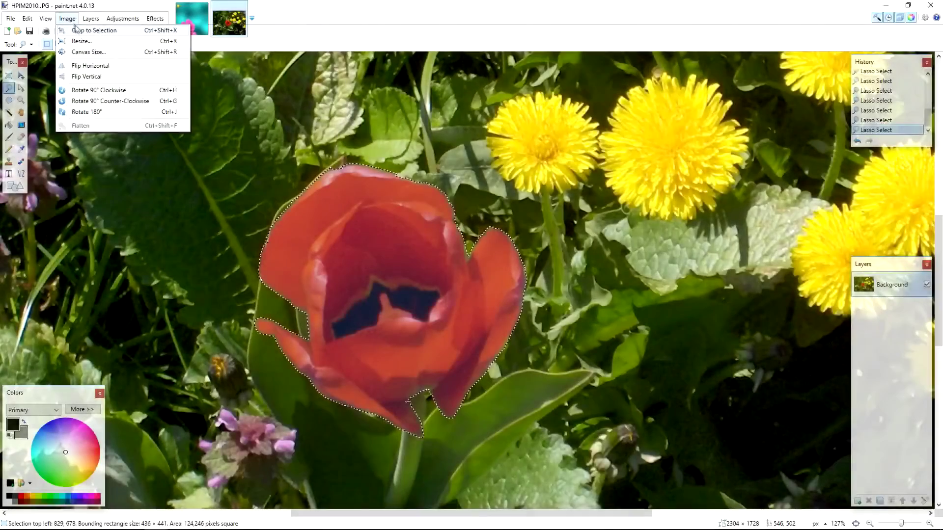
click(302, 168)
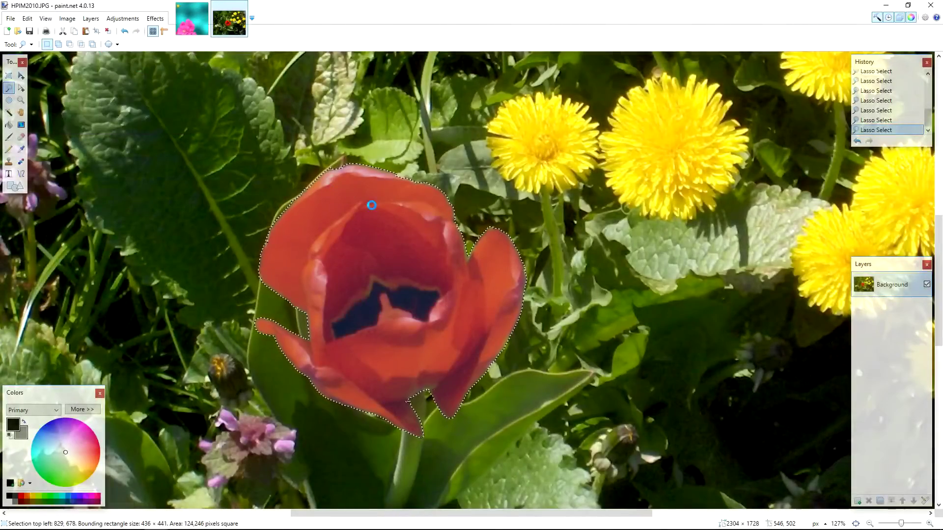
key(ctrl+shift+x)
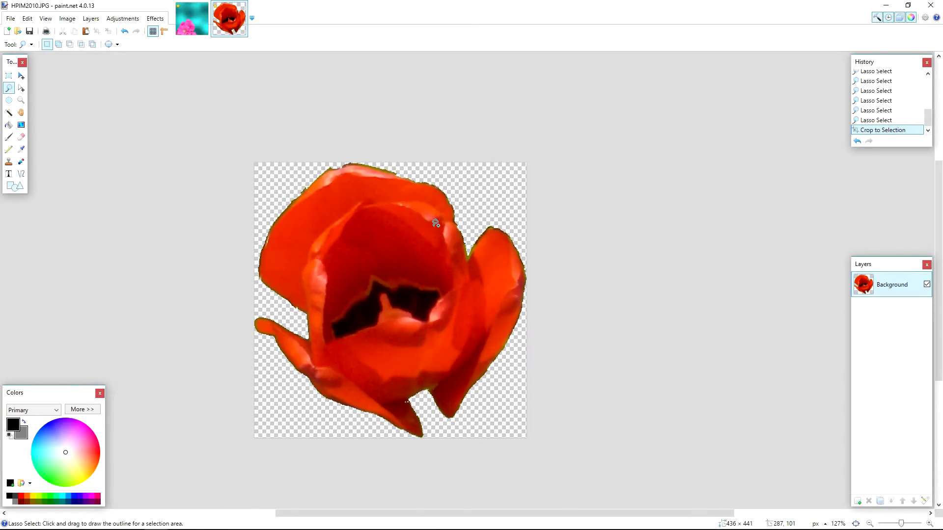
scroll(448, 245, up, 2)
scroll(175, 151, up, 3)
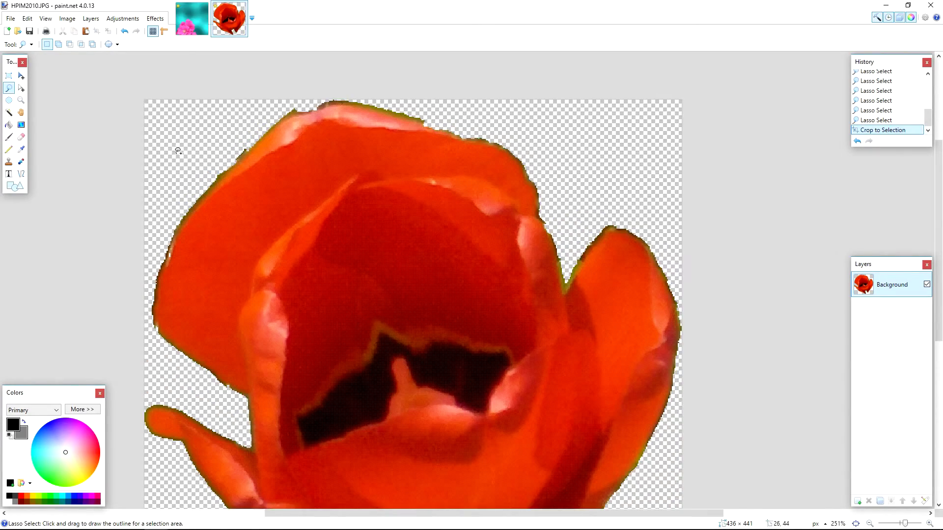
key(ctrl+b)
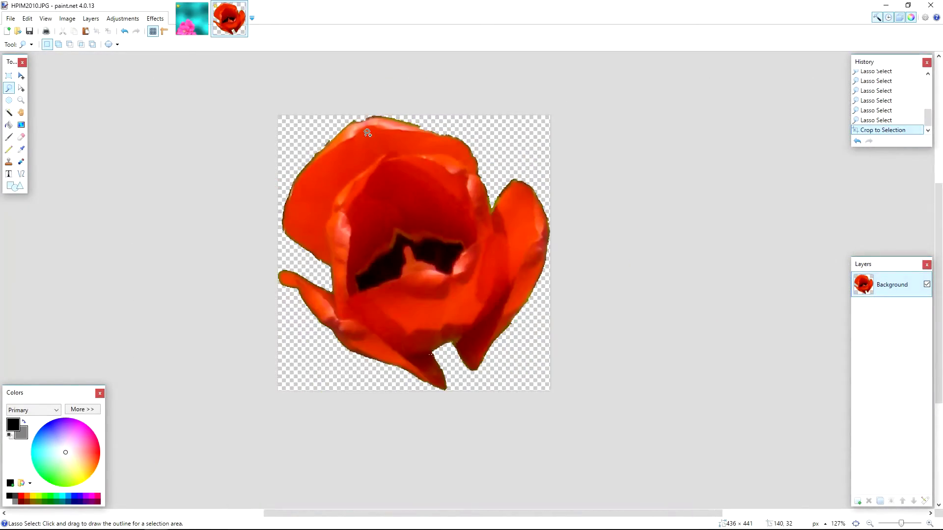
key(ctrl+a)
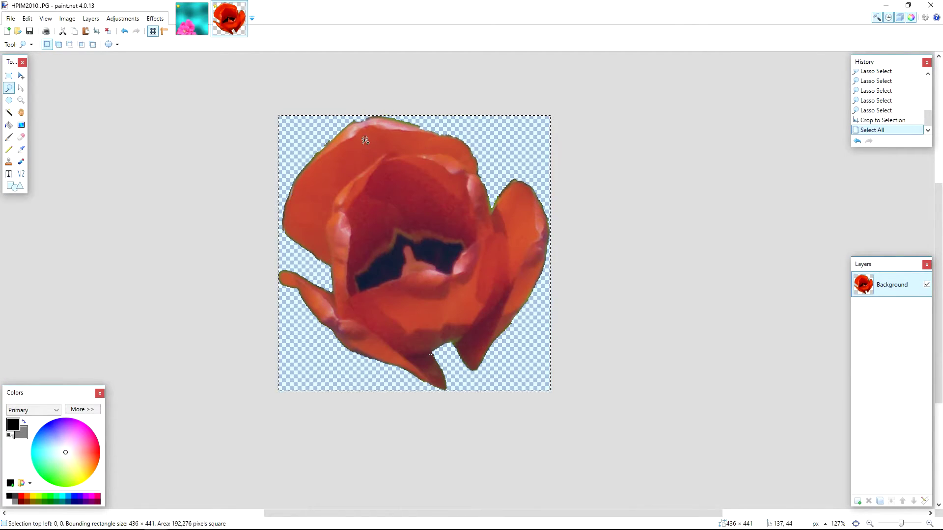
Close the cropped tulip image without saving its changes.
click(200, 28)
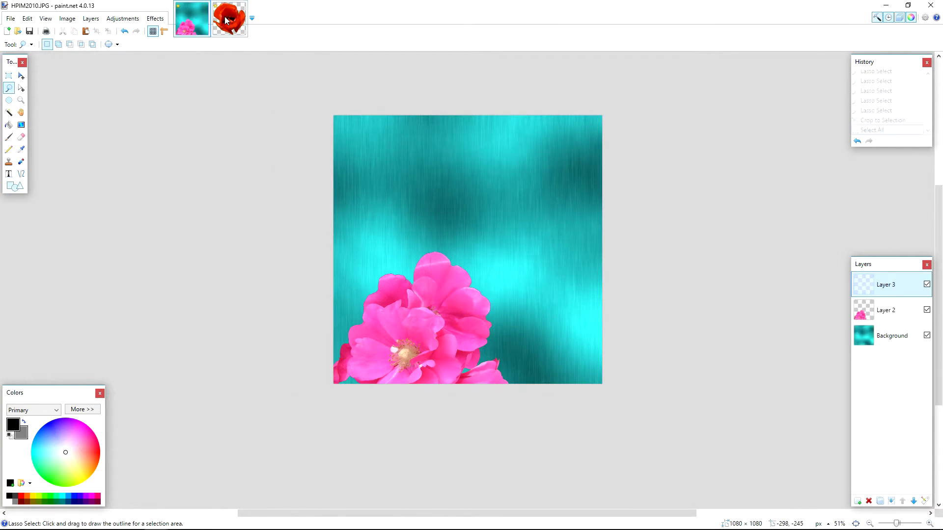
click(227, 21)
click(242, 9)
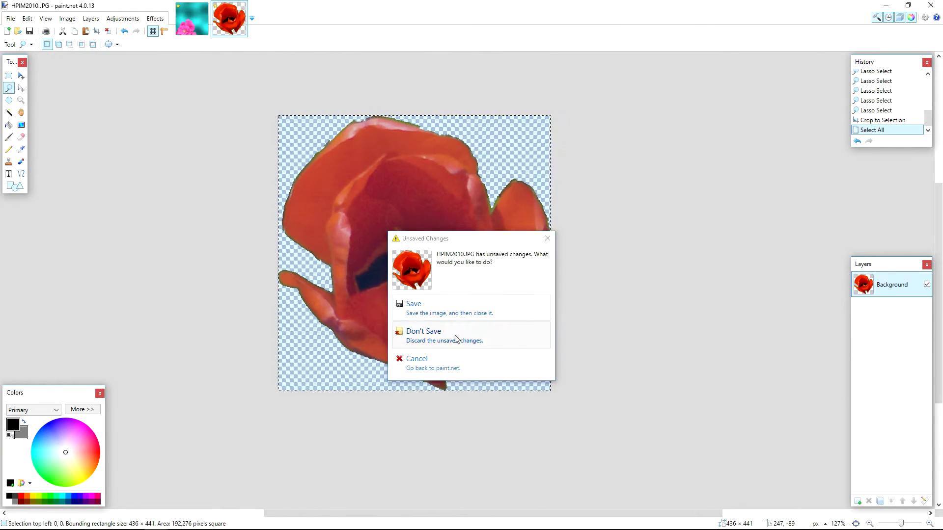
click(442, 334)
Paste the tulip onto Layer 3 and move it beside the pink flowers at the canvas's lower edge.
key(ctrl+v)
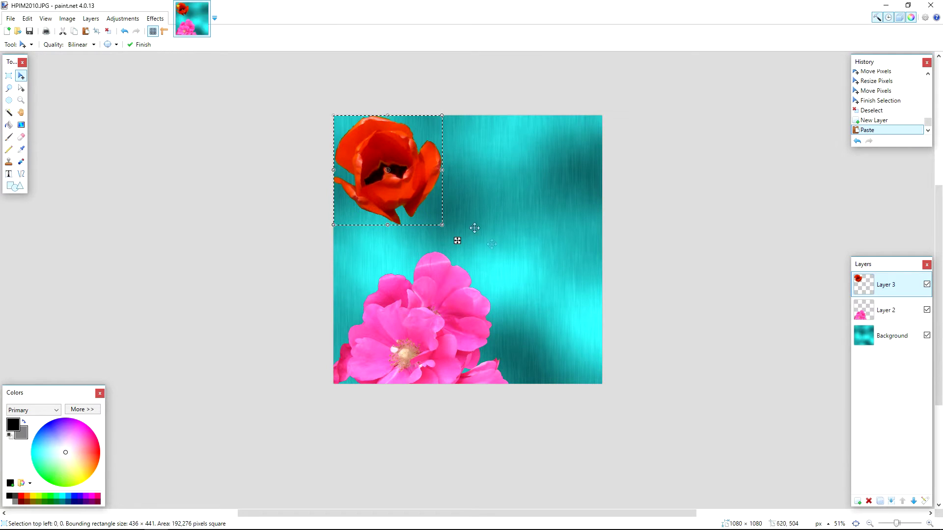
drag(412, 186, 541, 362)
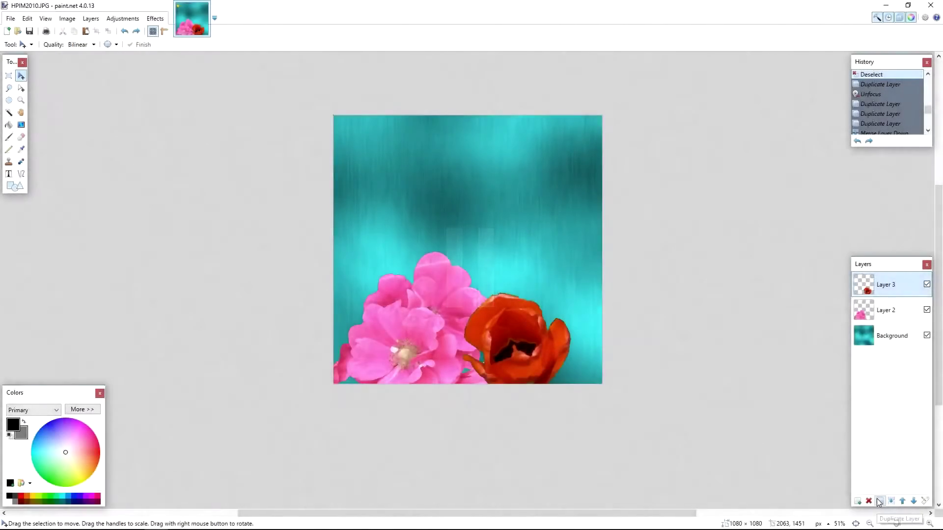
Duplicate the tulip's layer, Layer 3.
click(879, 501)
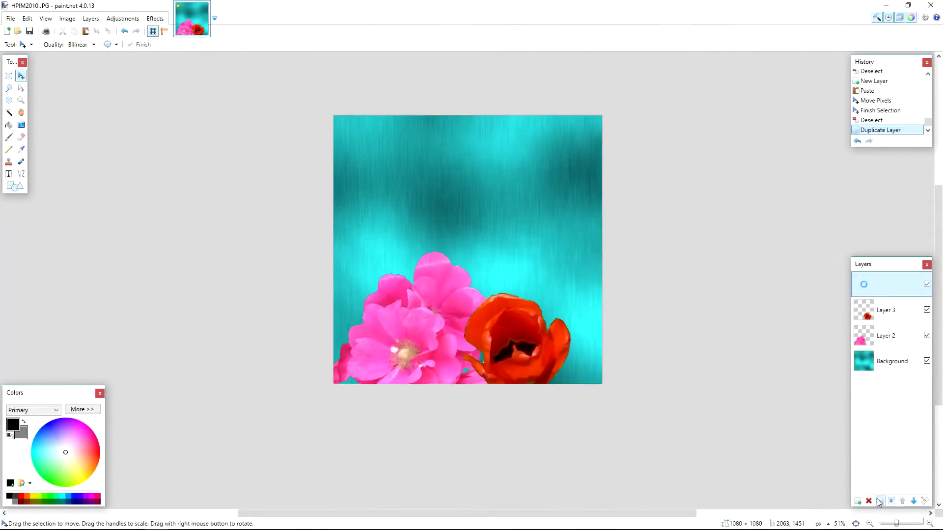
Turn the lower tulip copy on Layer 3 white using Hue / Saturation with hue 0, saturation 200 and lightness 100.
click(880, 313)
click(128, 21)
click(147, 95)
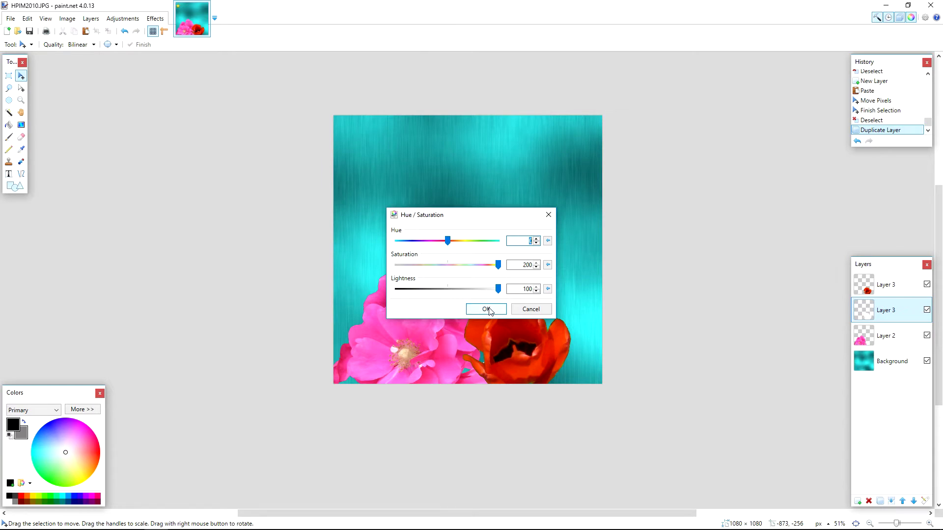
click(486, 310)
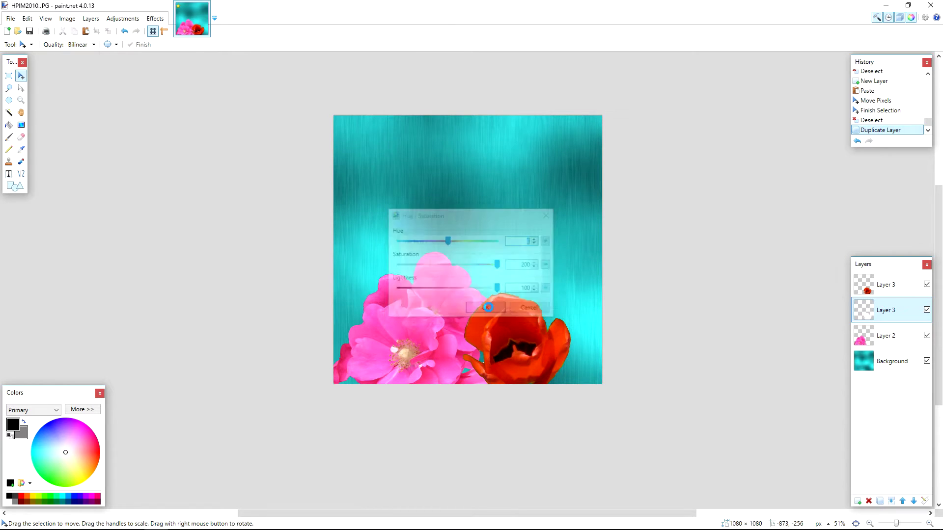
Apply a Gaussian Blur with radius 3 to the white tulip copy.
click(156, 18)
mouse_move(182, 55)
click(280, 65)
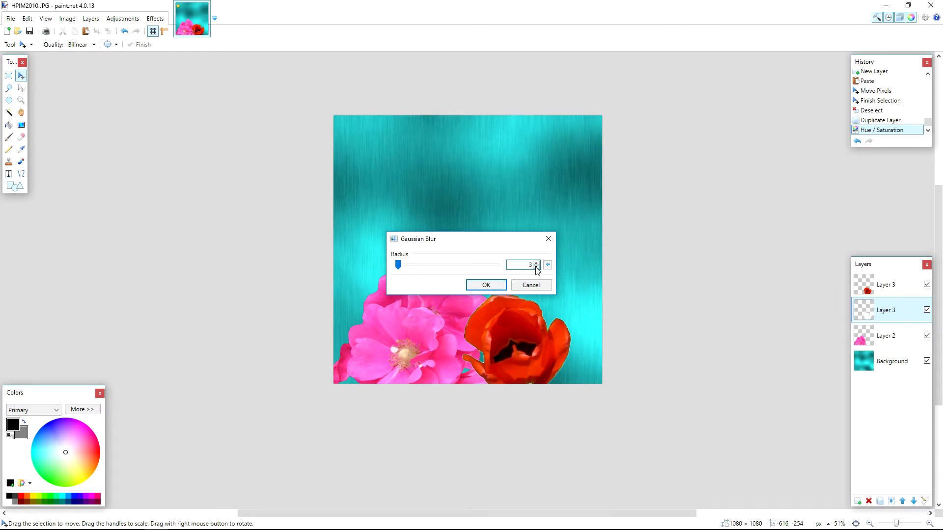
click(497, 286)
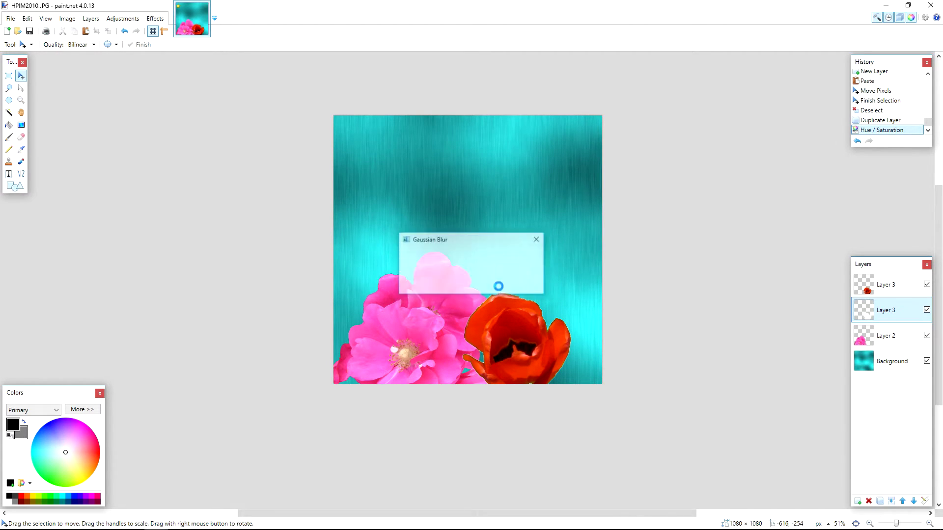
Duplicate the blurred white tulip layer four times and merge the duplicates down into one layer to strengthen the outline.
click(881, 500)
click(881, 501)
click(881, 501)
click(881, 501)
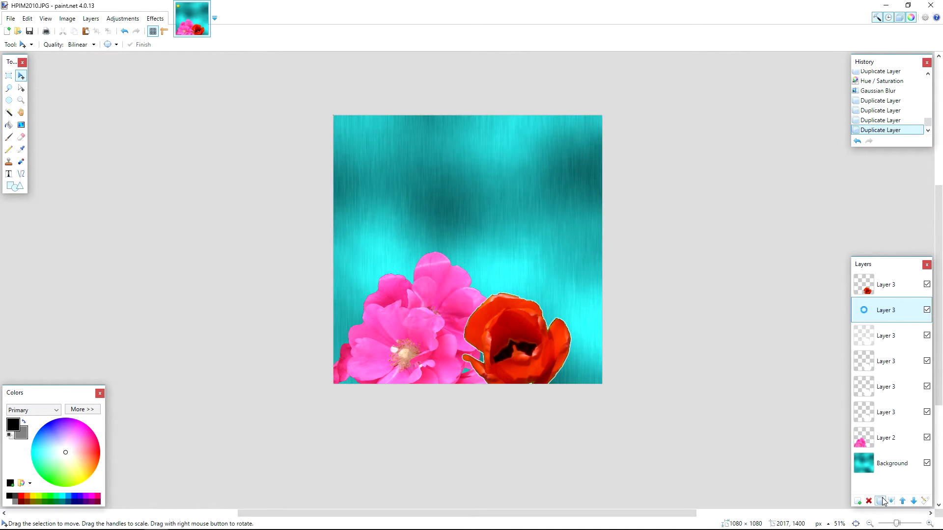
click(893, 500)
click(893, 501)
click(893, 501)
click(892, 501)
Thicken the tulip's white outline further by duplicating its merged layer several more times and merging the copies into one.
click(881, 500)
click(881, 501)
click(880, 501)
click(881, 501)
click(893, 501)
click(893, 501)
click(892, 501)
click(892, 501)
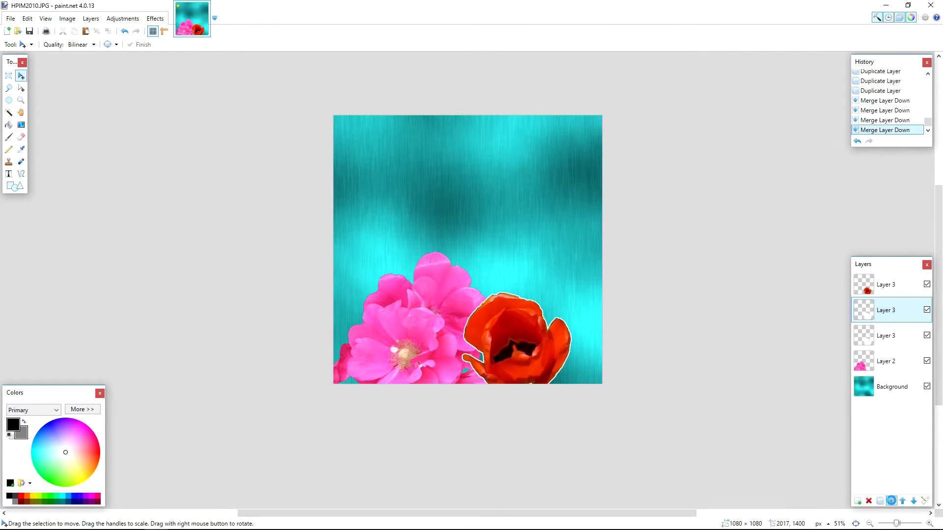
click(893, 501)
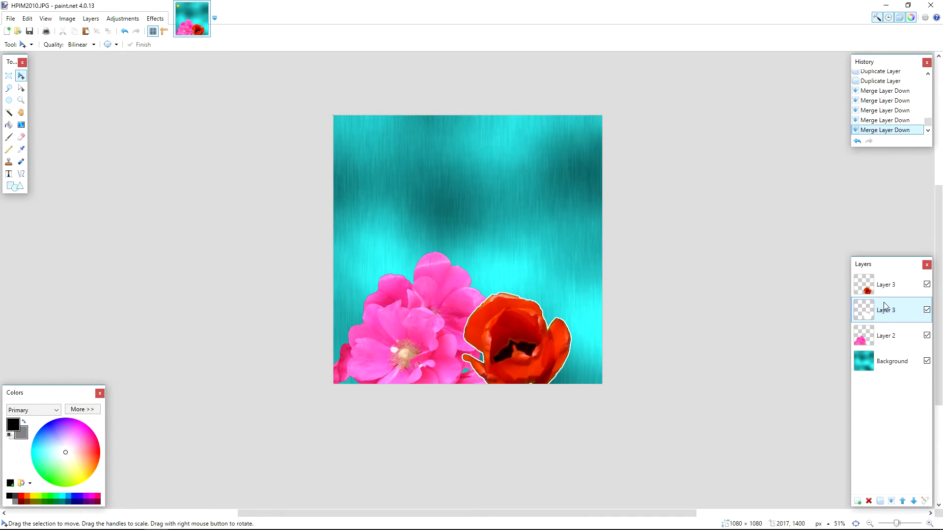
Duplicate the pink flowers' Layer 2 and turn the lower copy white with Hue / Saturation.
click(884, 337)
click(880, 501)
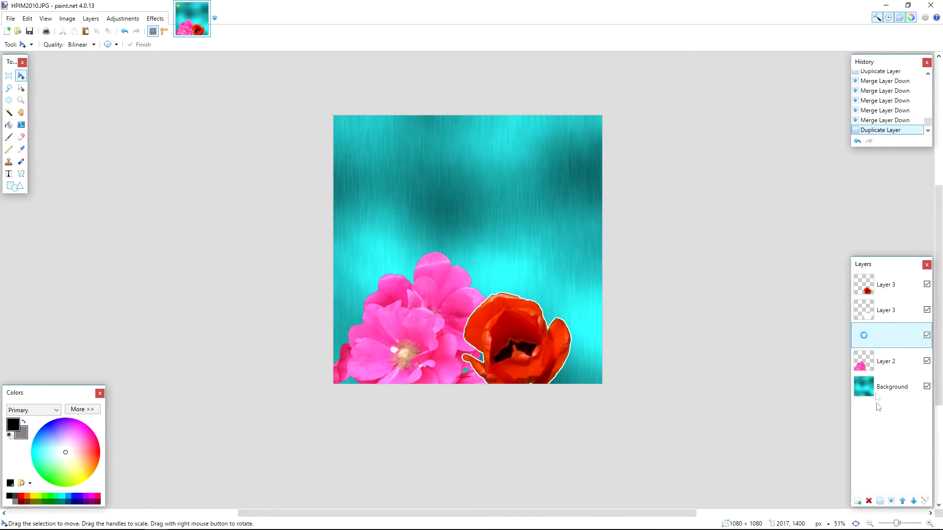
click(873, 365)
click(123, 18)
click(144, 96)
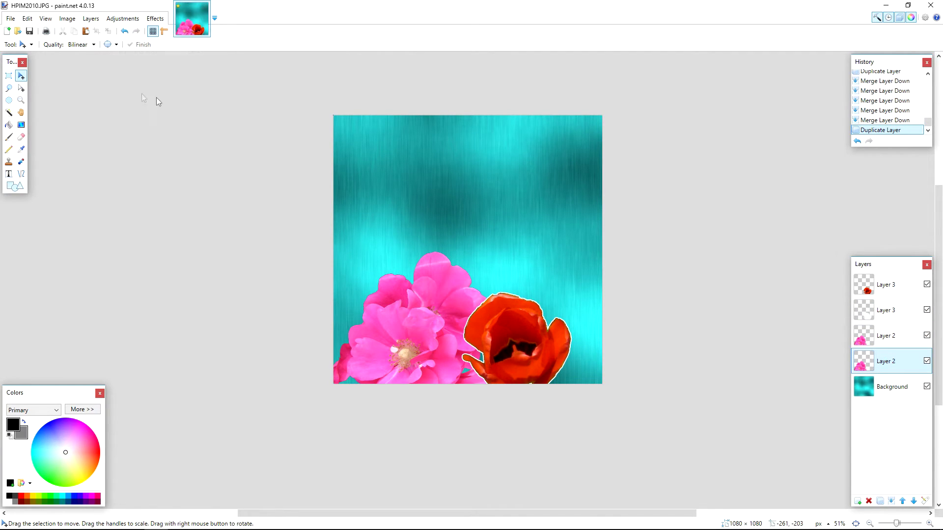
click(501, 311)
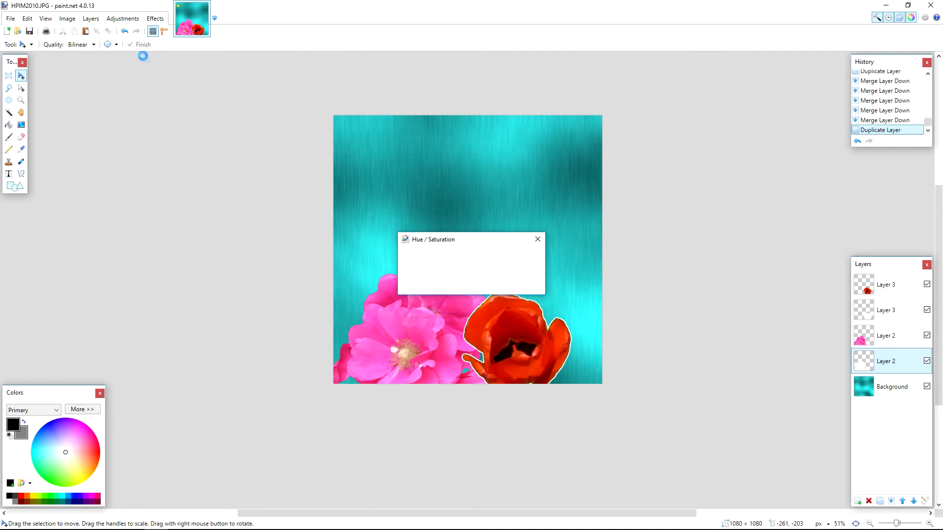
Apply a Gaussian Blur to the white copy of the pink flowers.
click(155, 19)
mouse_move(188, 56)
click(293, 65)
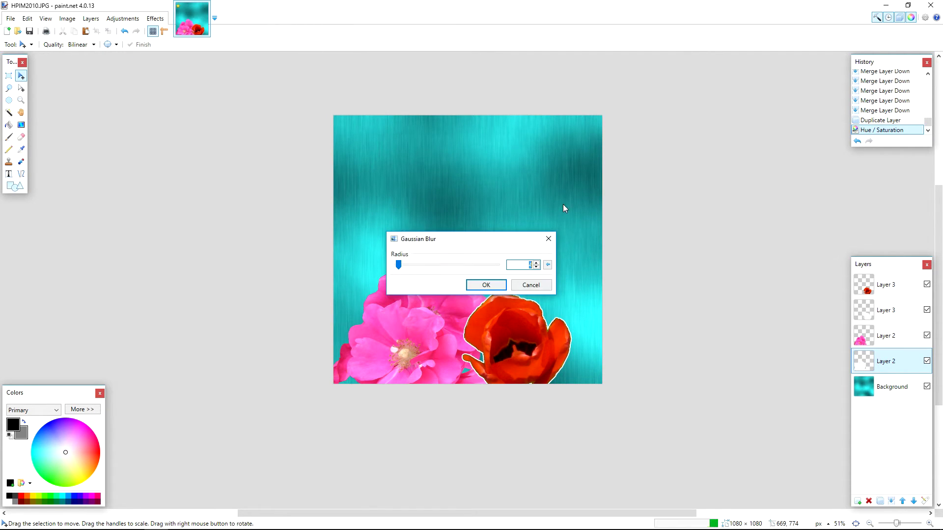
click(486, 285)
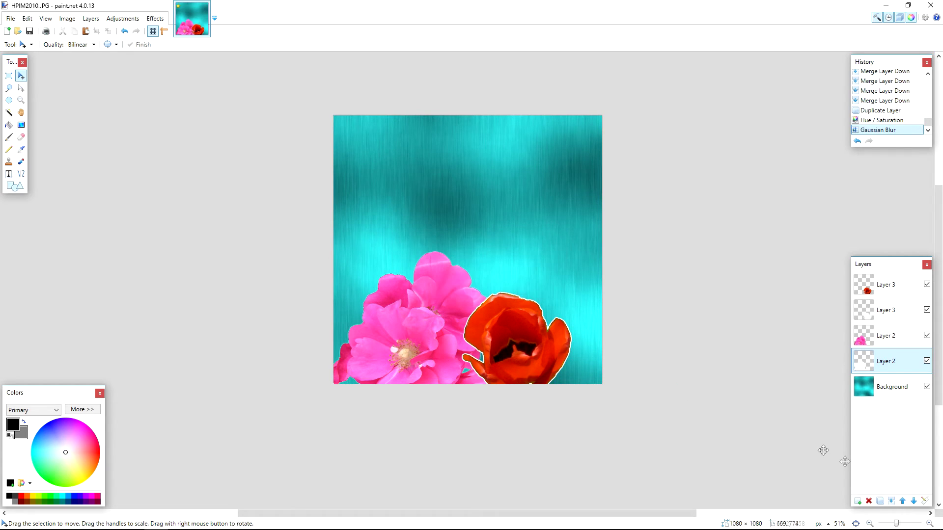
Duplicate the blurred white flower layer several times and merge the duplicates down into a single outline layer.
click(880, 500)
click(880, 500)
click(880, 501)
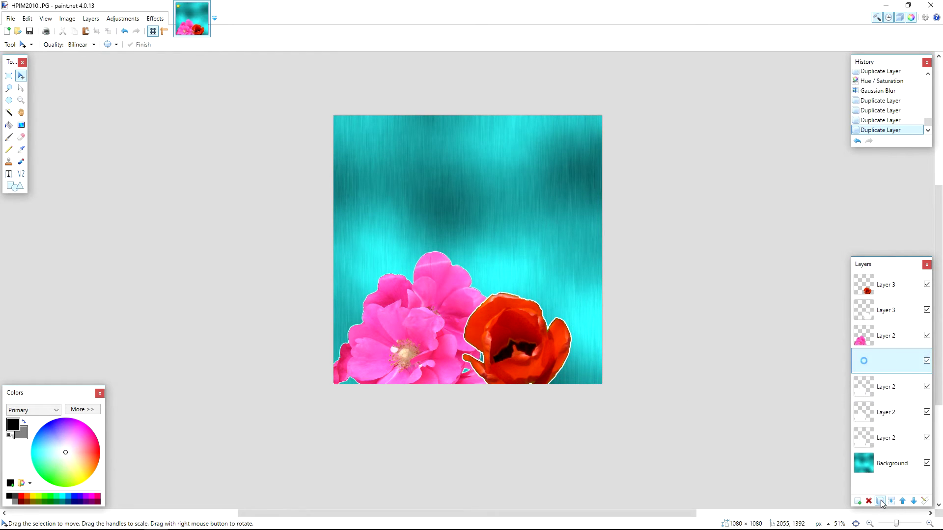
click(881, 501)
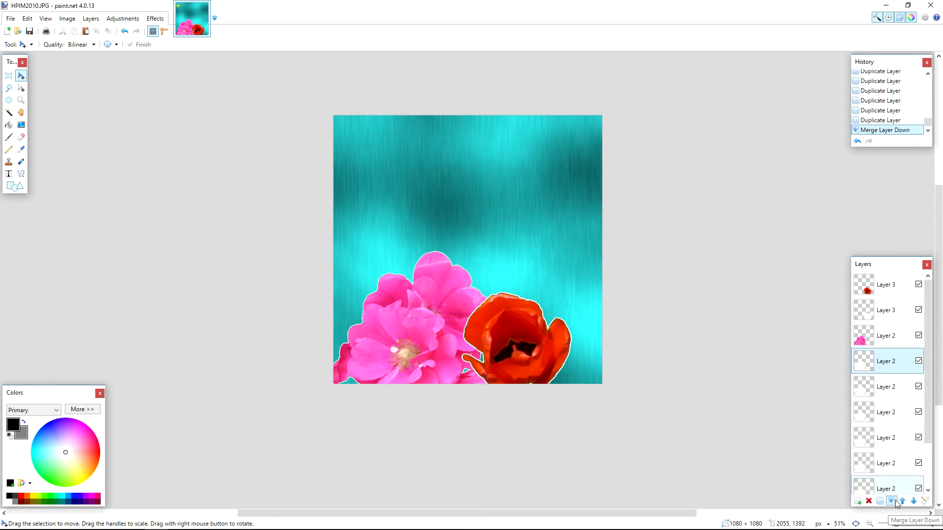
click(891, 500)
click(892, 501)
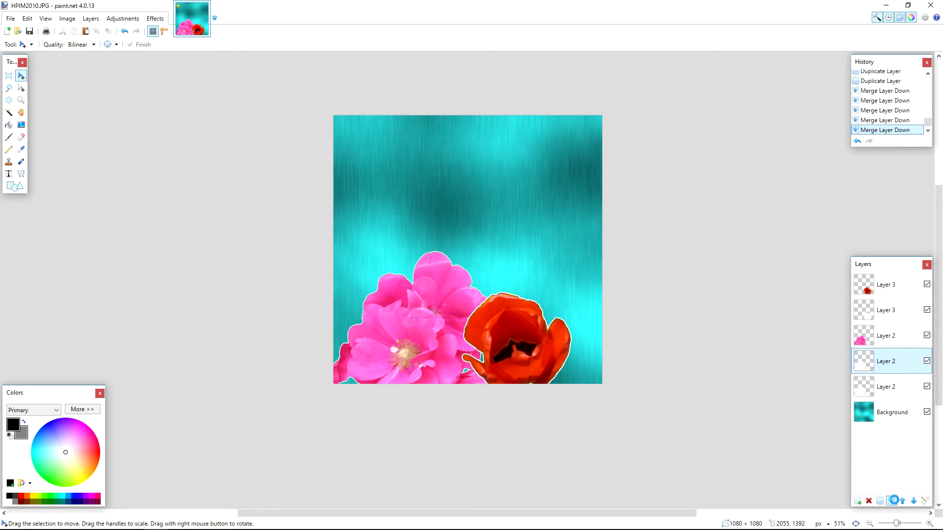
click(891, 501)
Duplicate the pink flowers' merged white outline layer several more times to strengthen it.
click(878, 500)
click(878, 500)
click(878, 500)
click(877, 500)
click(878, 500)
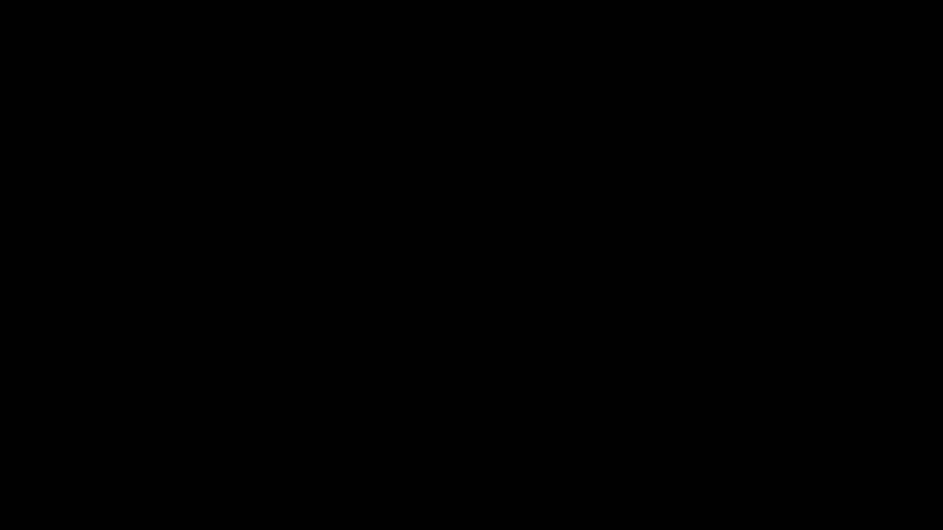